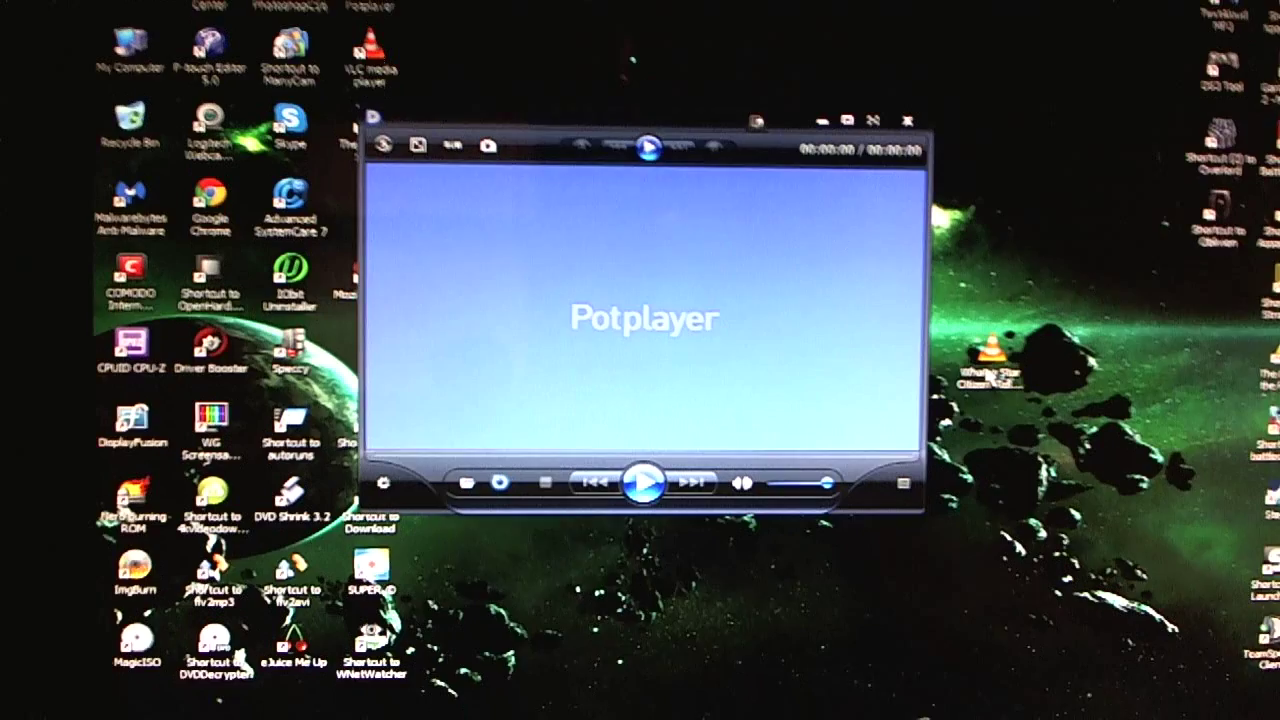
drag(988, 372, 795, 318)
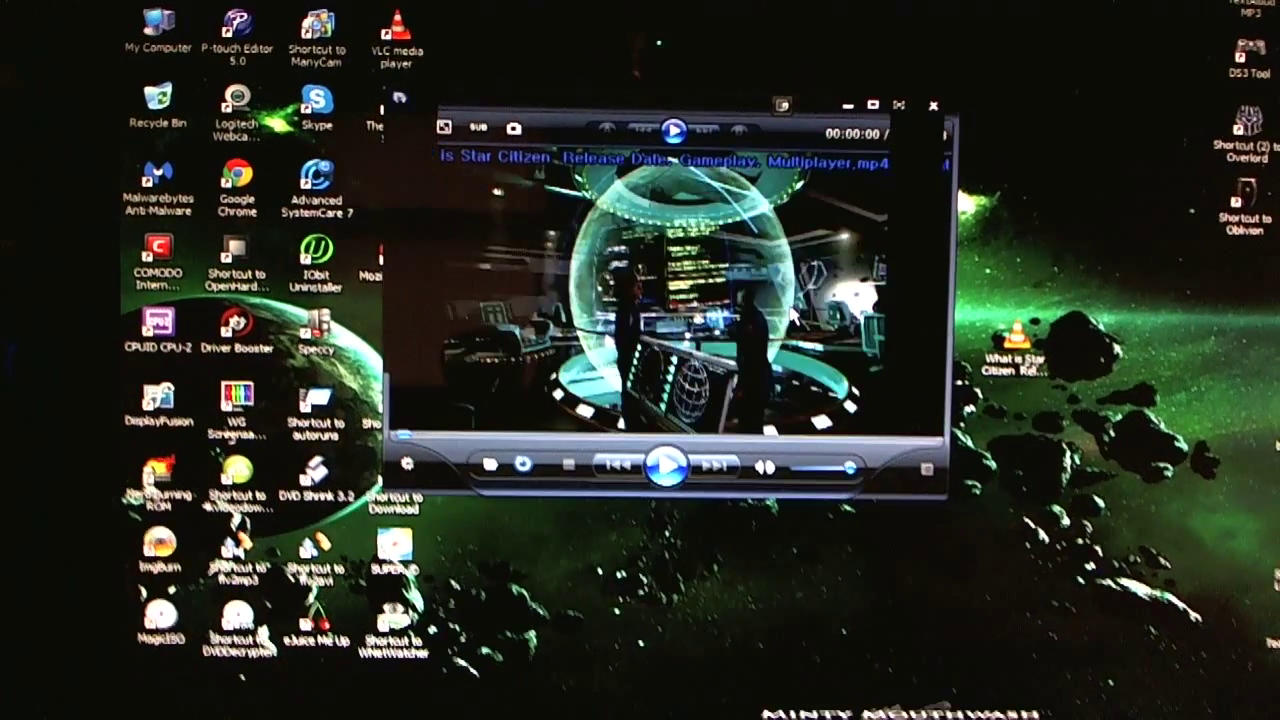